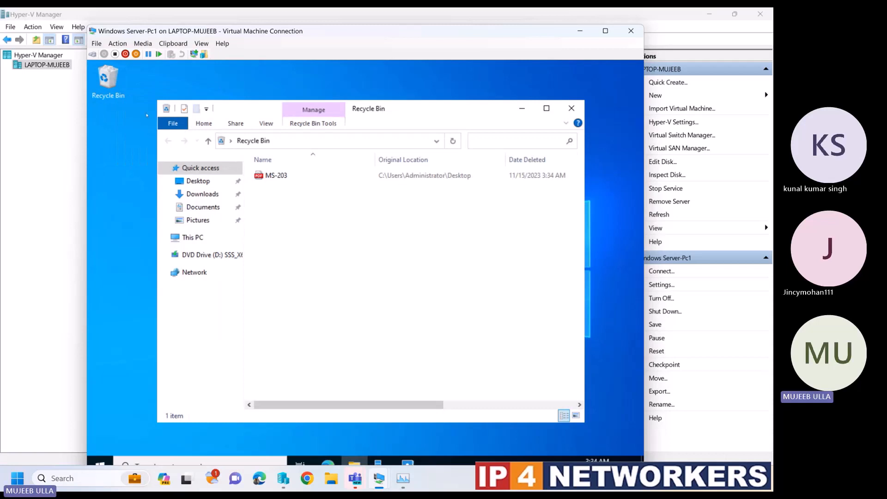
- Restore the MS-203 PDF from the Recycle Bin to the desktop and minimize the Recycle Bin window
click(272, 178)
right_click(271, 177)
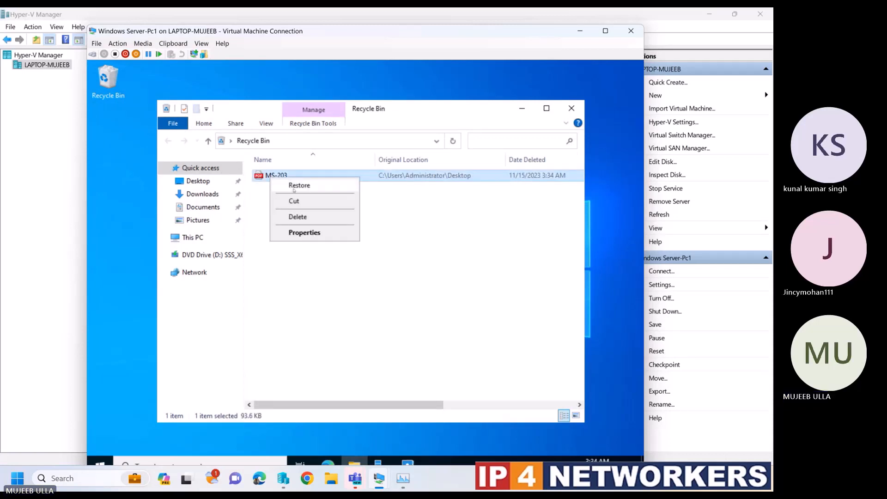
click(294, 187)
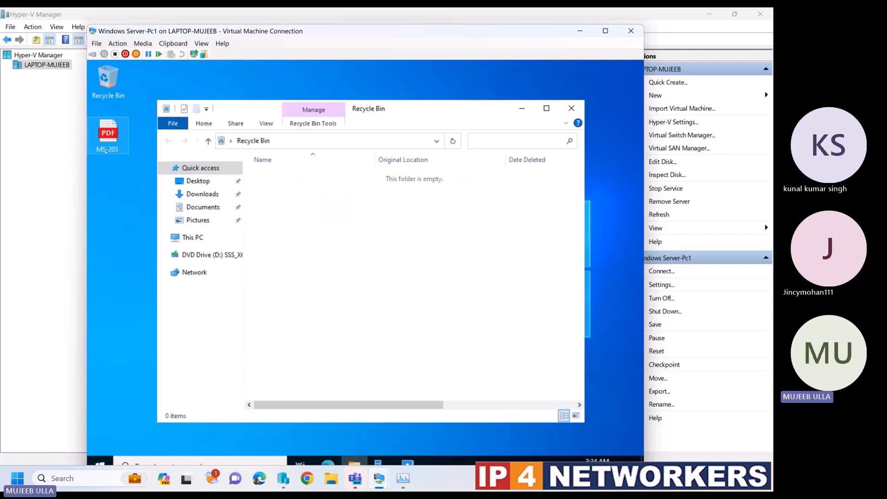
click(522, 108)
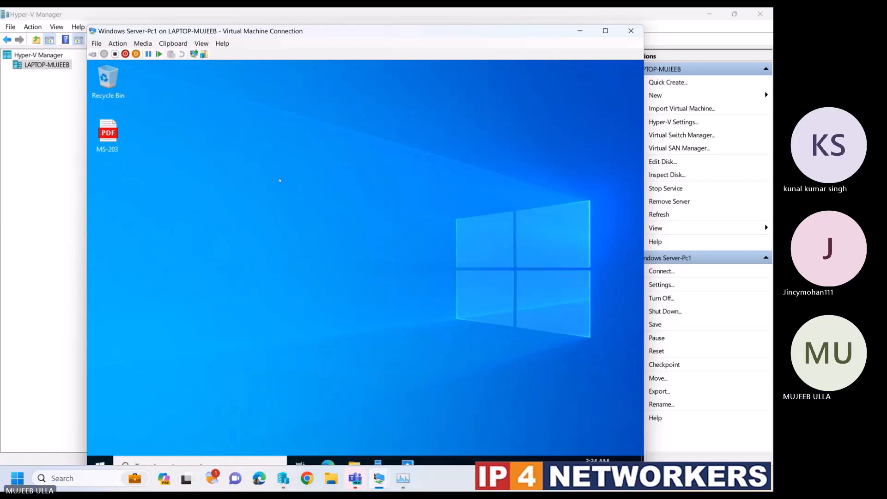
- Switch to Active Directory Users and Computers via Server Manager, delete the user1 account from the Users container, and minimize the console
click(378, 463)
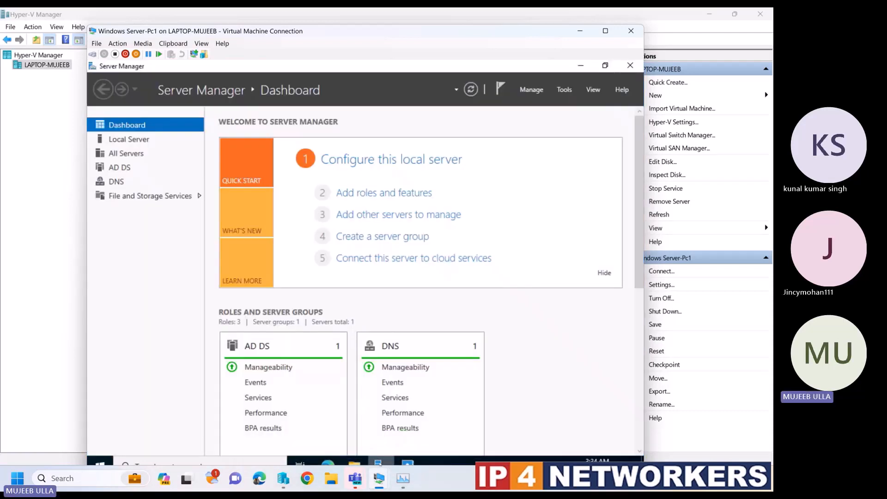
click(564, 89)
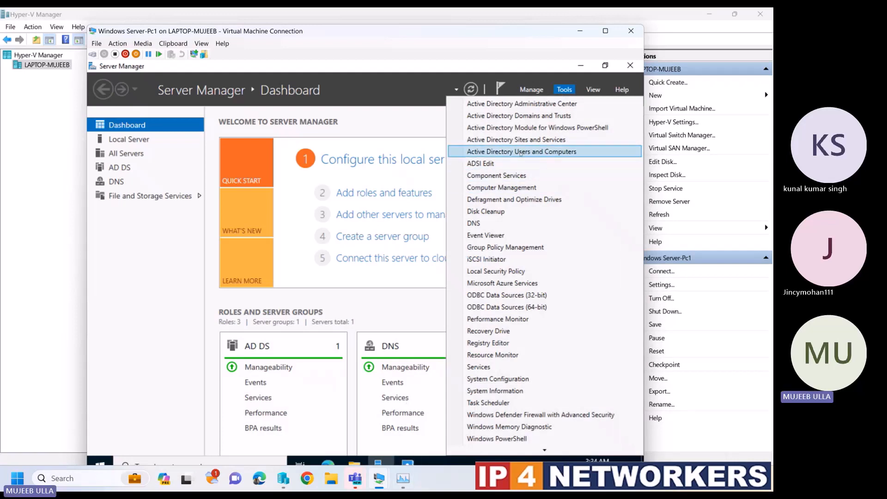
click(521, 154)
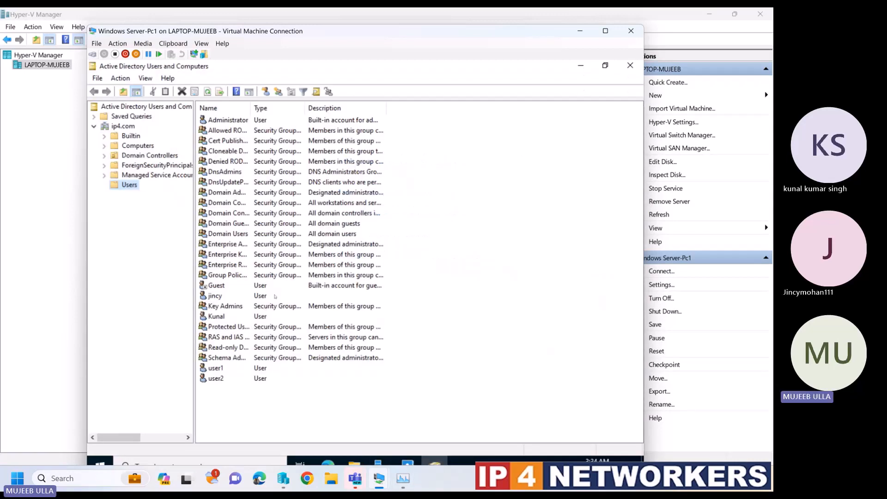
click(216, 372)
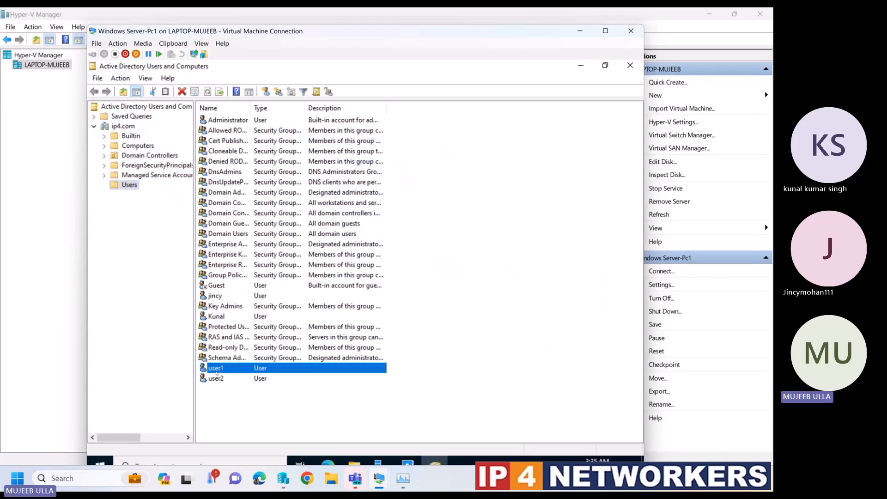
key(Delete)
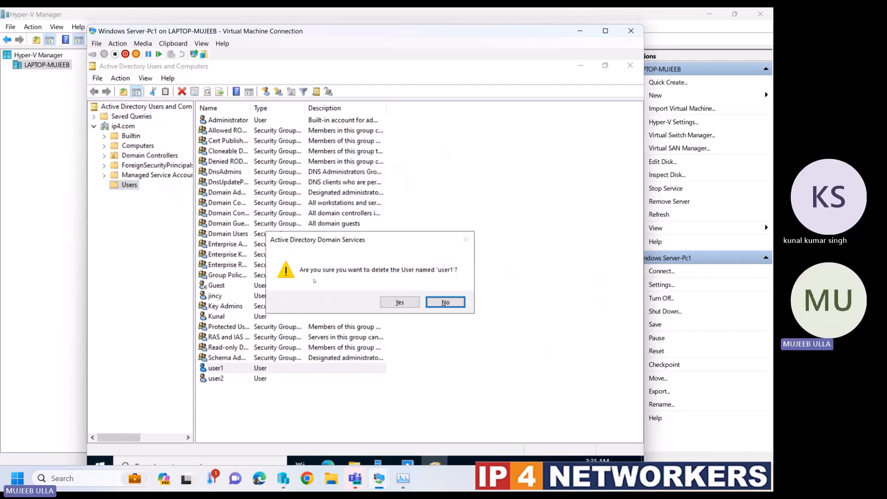
click(405, 306)
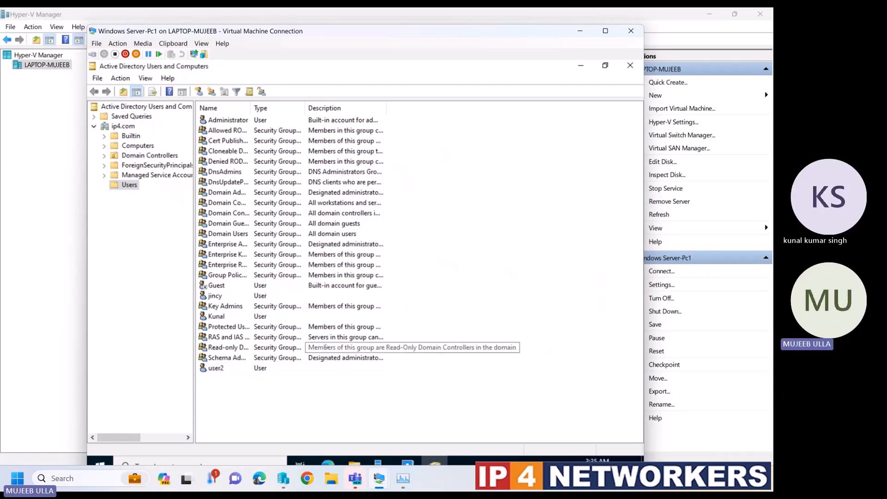
click(581, 67)
click(581, 66)
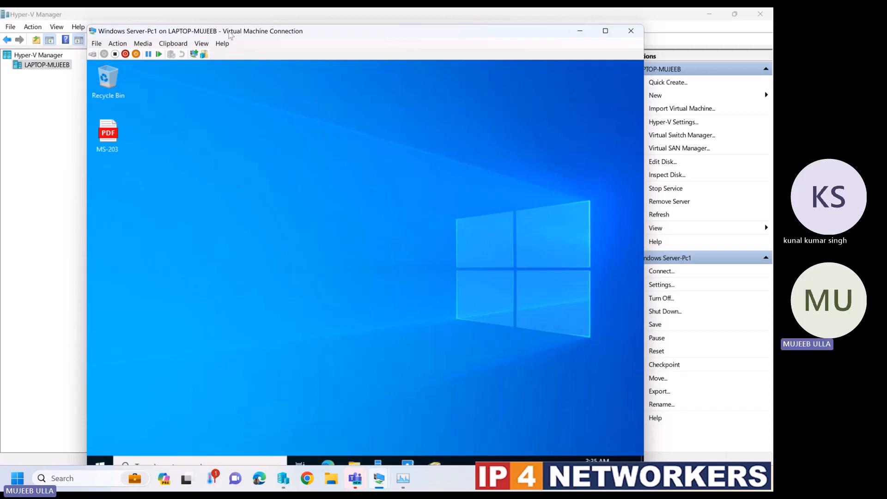
- Switch to Active Directory Administrative Center, enable the Recycle Bin for the ip4 (local) domain, and refresh the console
drag(233, 32, 224, 24)
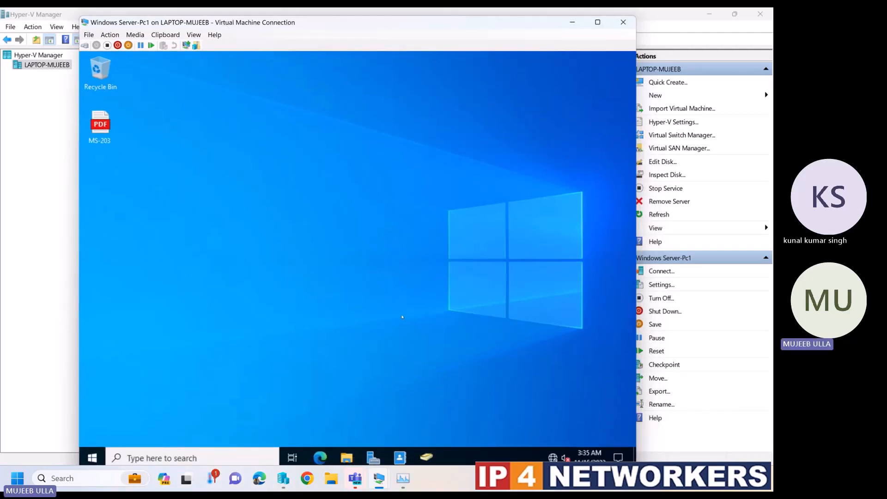
mouse_move(400, 458)
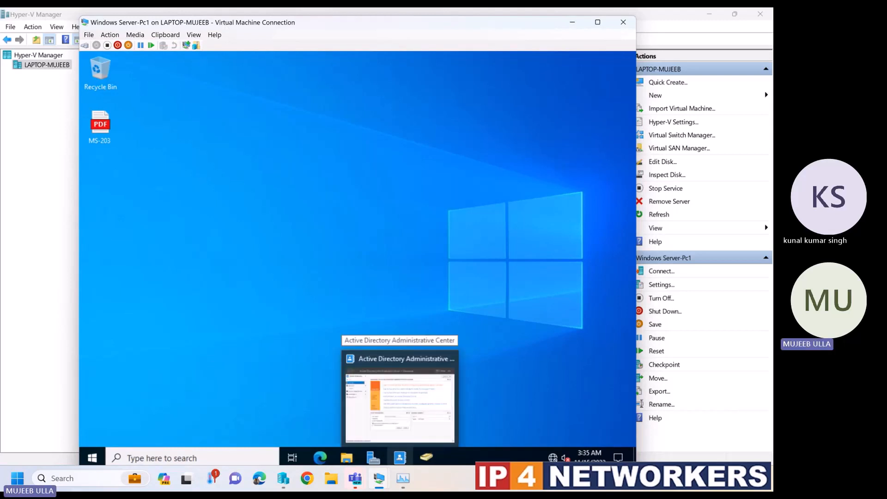
click(400, 398)
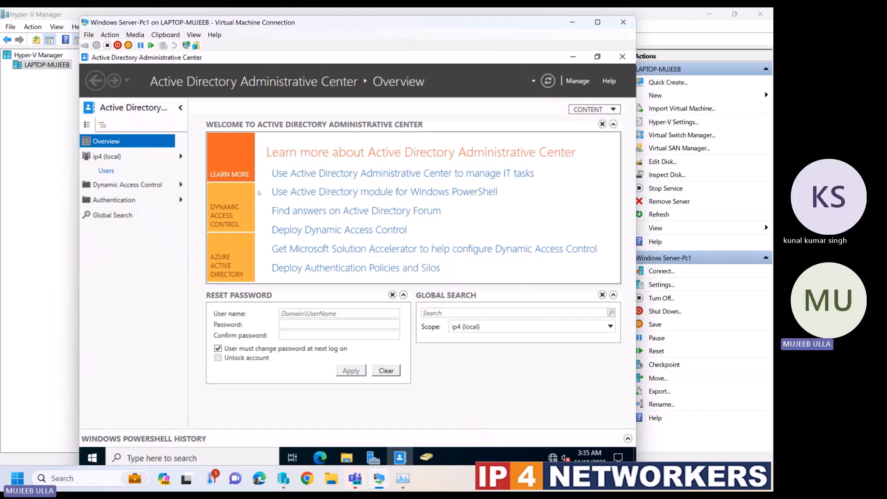
click(105, 158)
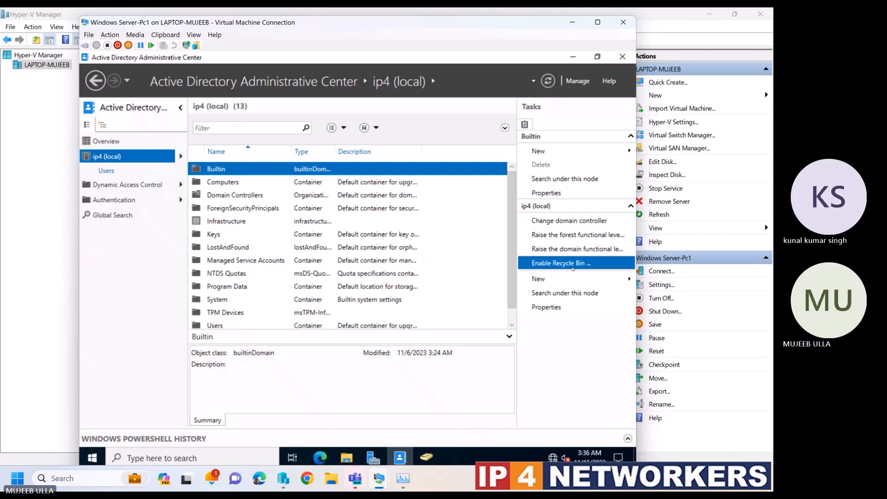
click(573, 267)
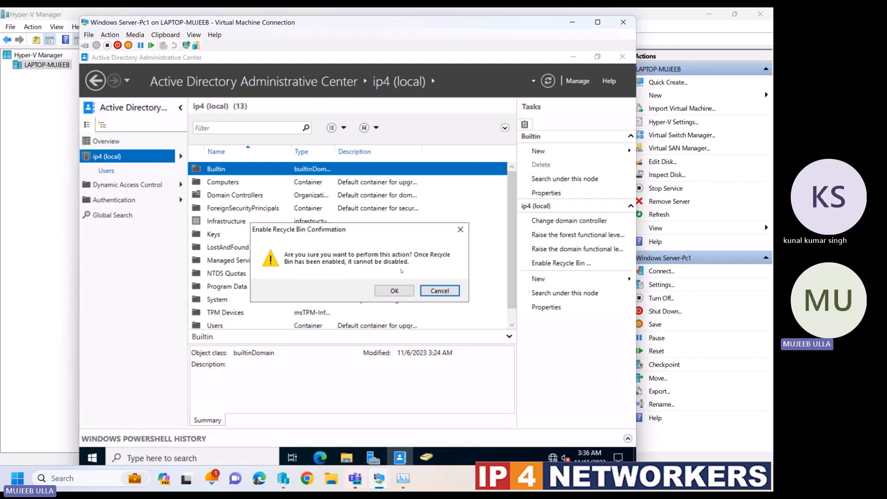
click(398, 290)
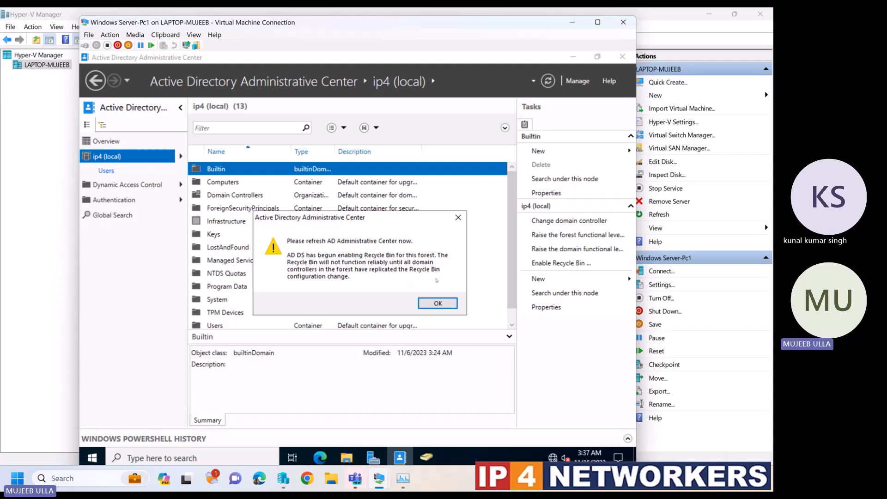
click(436, 304)
click(548, 81)
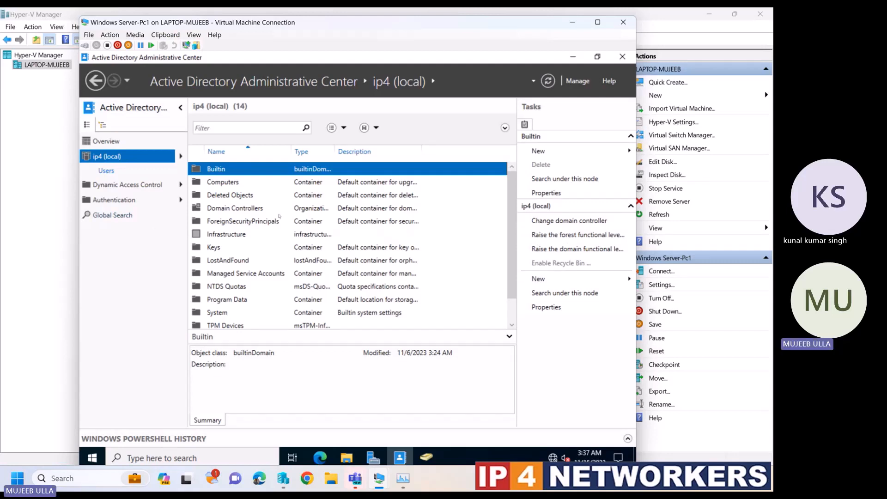
- Check the contents of the Deleted Objects container in ip4 (local), and minimize the console
click(216, 196)
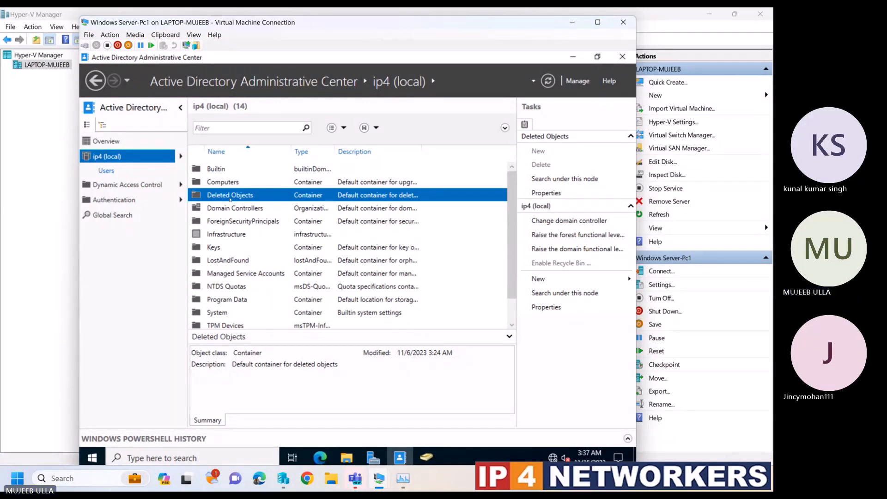
double_click(229, 196)
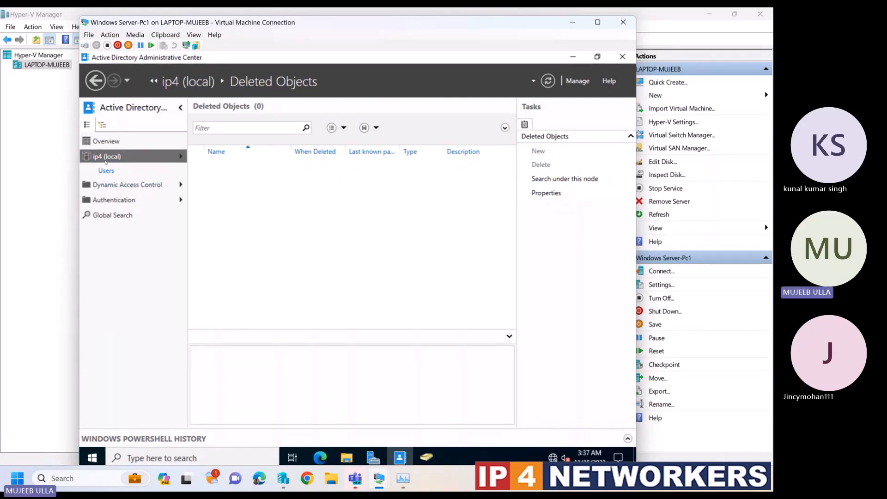
click(573, 57)
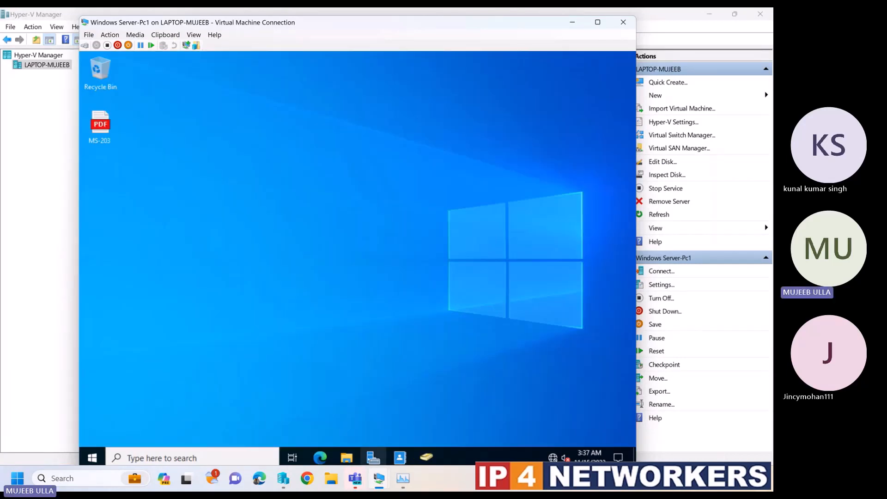
- Switch to Active Directory Users and Computers and delete the user account listed directly below Key Admins in the Users container
click(374, 458)
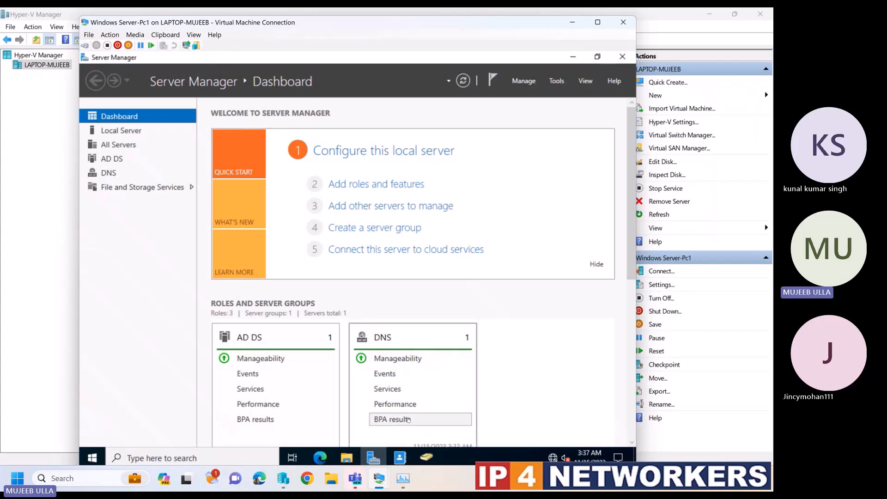
click(425, 460)
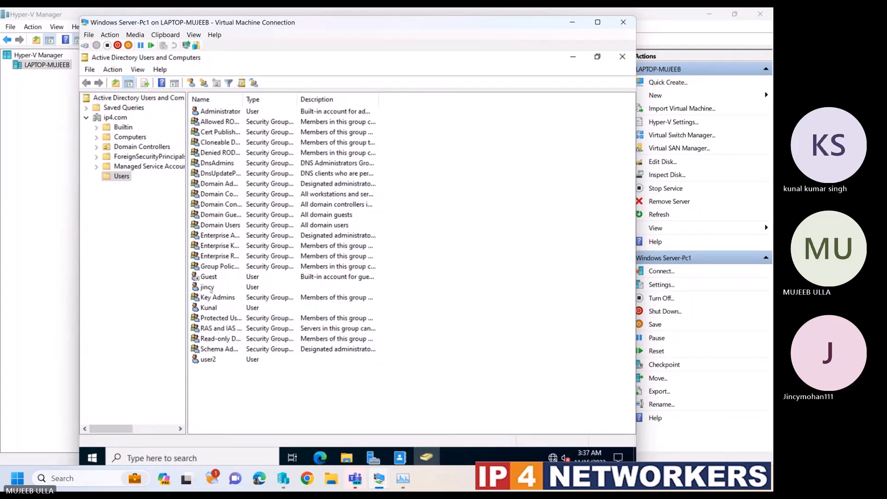
click(212, 290)
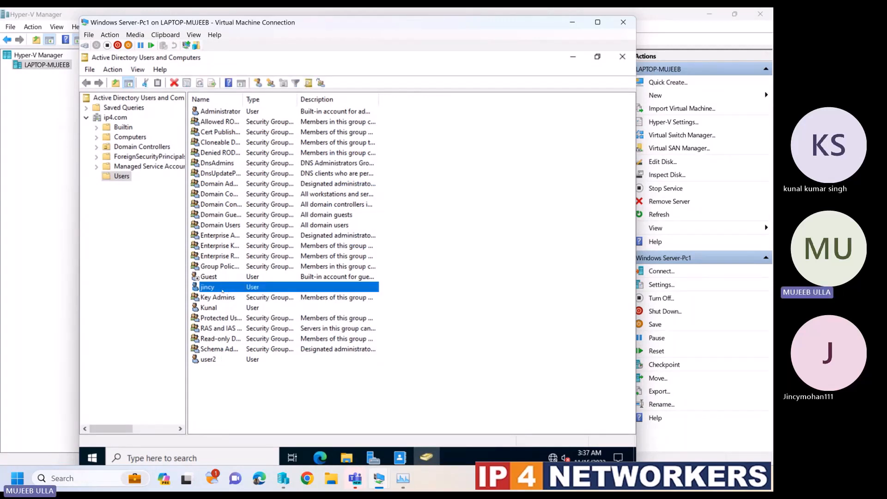
click(218, 308)
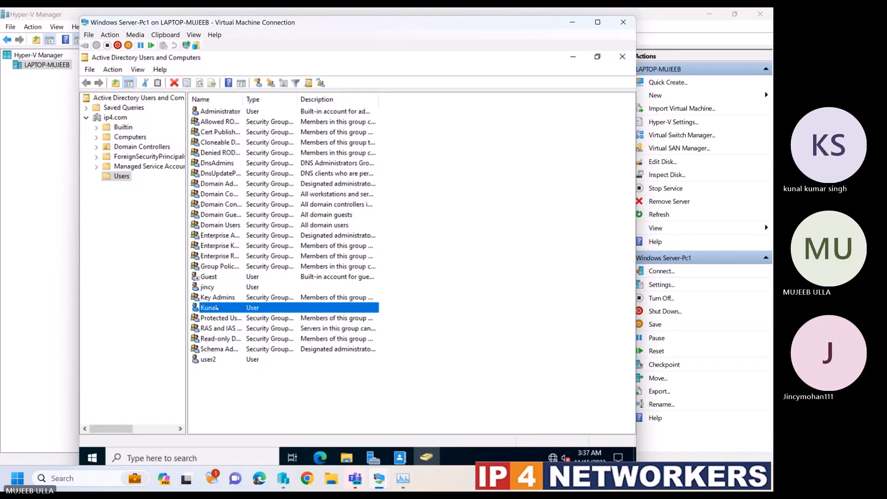
key(Delete)
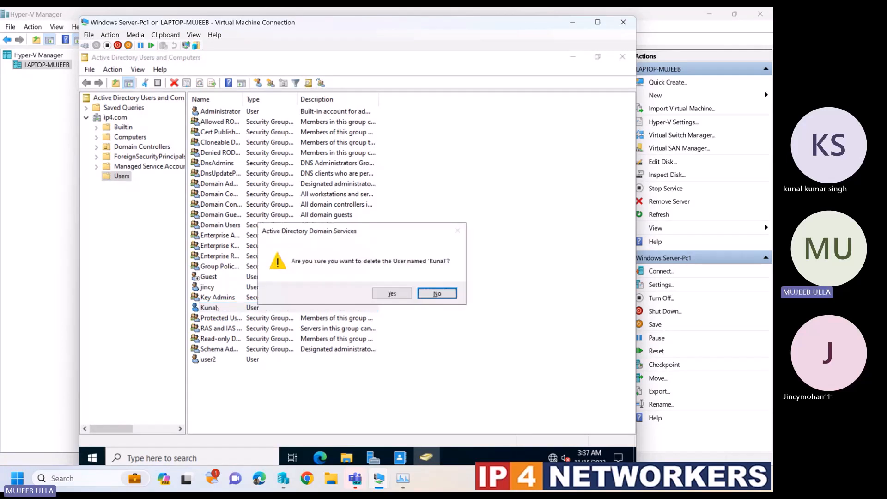
click(392, 294)
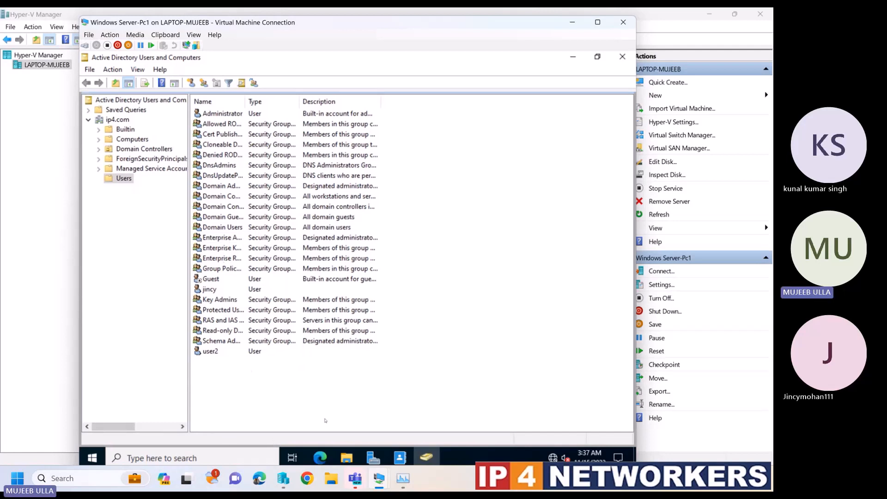
- Return to Active Directory Administrative Center and look through the Users container of ip4 (local) for the remaining accounts
click(400, 459)
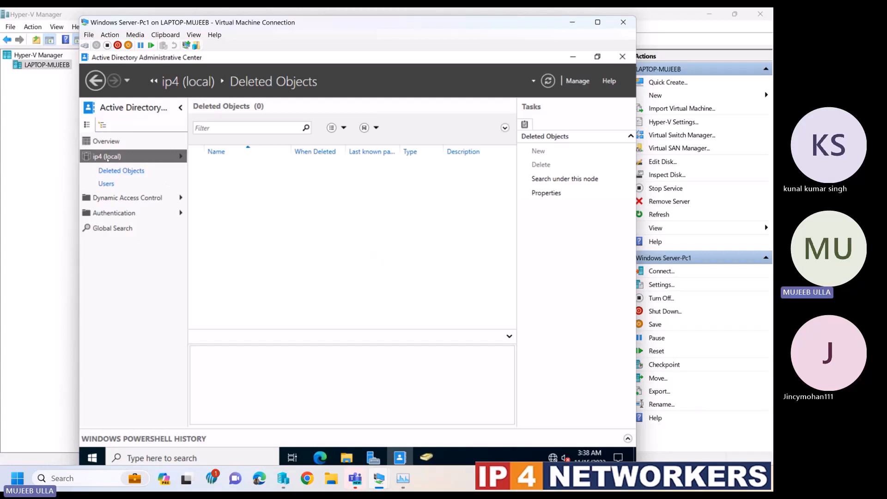
click(107, 157)
scroll(215, 303, down, 1)
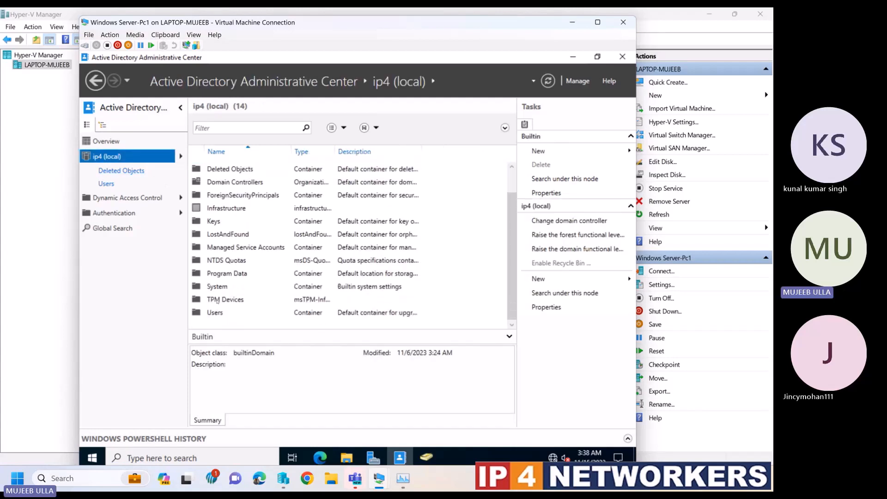
click(209, 313)
double_click(209, 313)
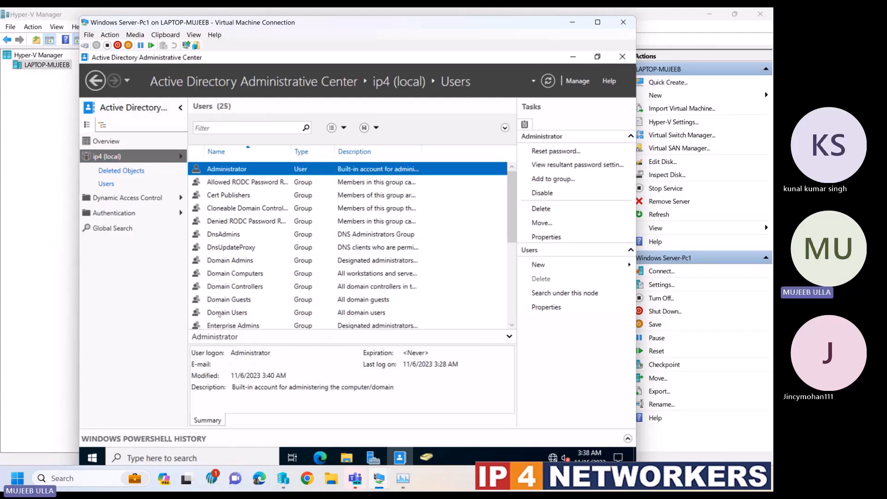
scroll(224, 246, down, 4)
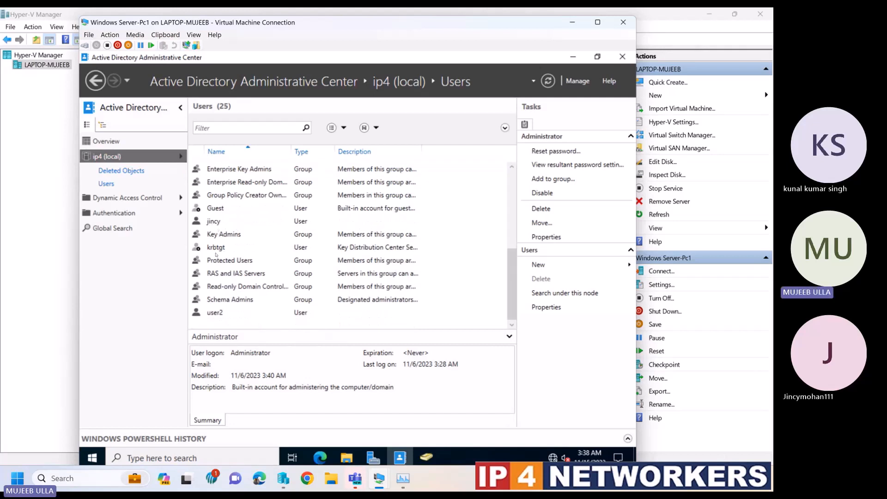
scroll(199, 259, up, 5)
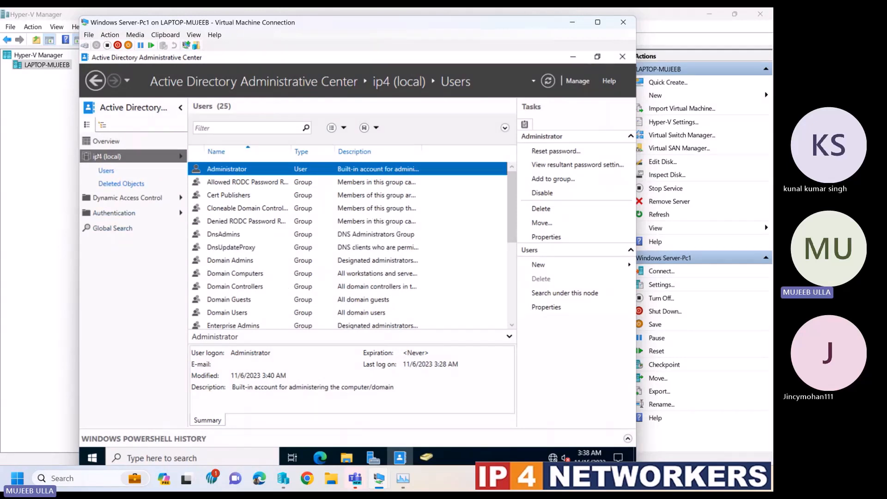
- Examine the Deleted Objects container of ip4 (local) for the deleted user account, and return to the domain's container list
click(96, 156)
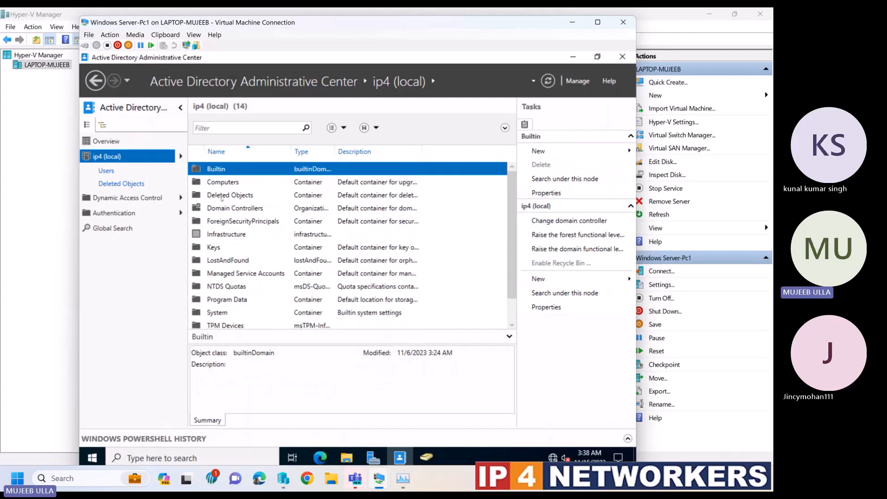
click(231, 195)
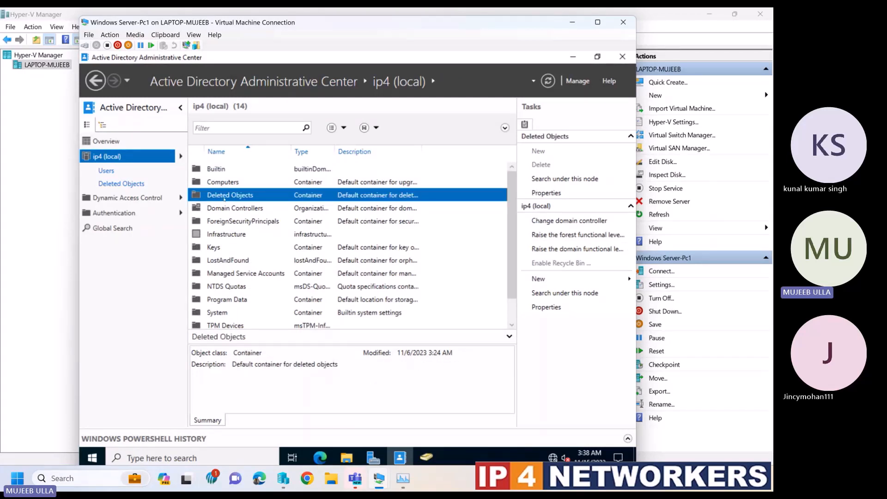
double_click(225, 199)
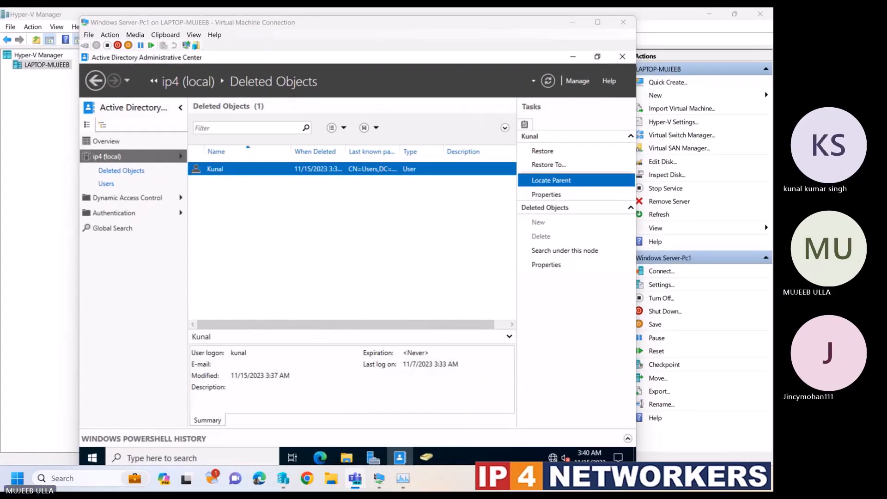
click(97, 157)
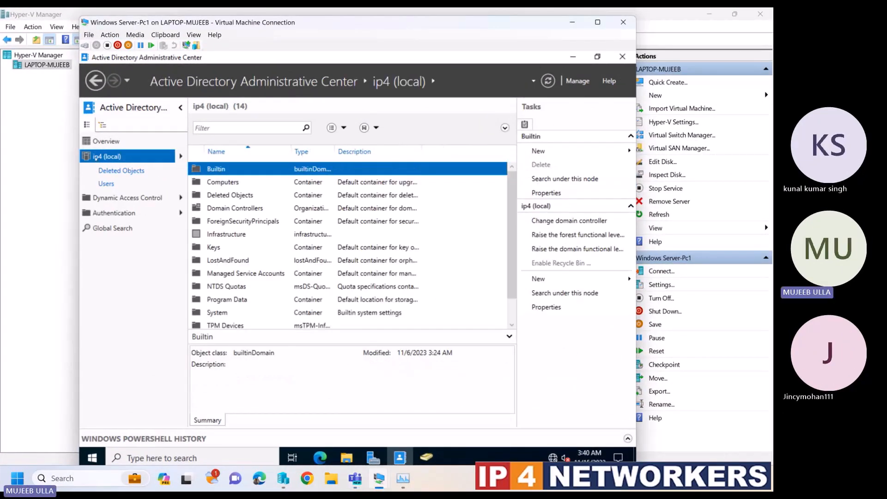
- Restore the deleted user account from the Deleted Objects container to the Domain Controllers organizational unit of ip4
double_click(203, 196)
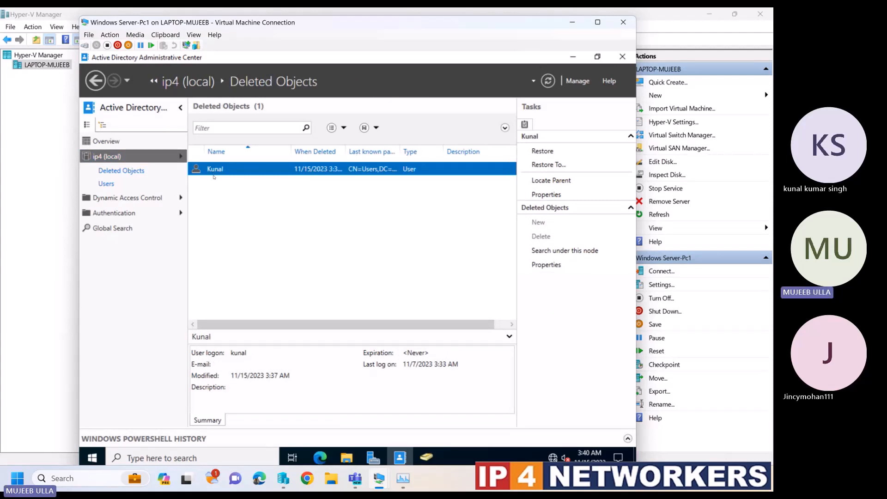
right_click(220, 170)
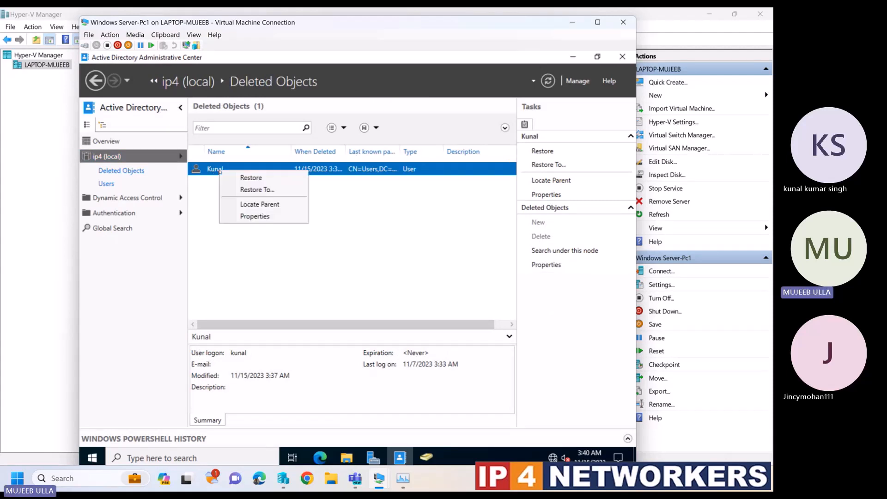
click(258, 191)
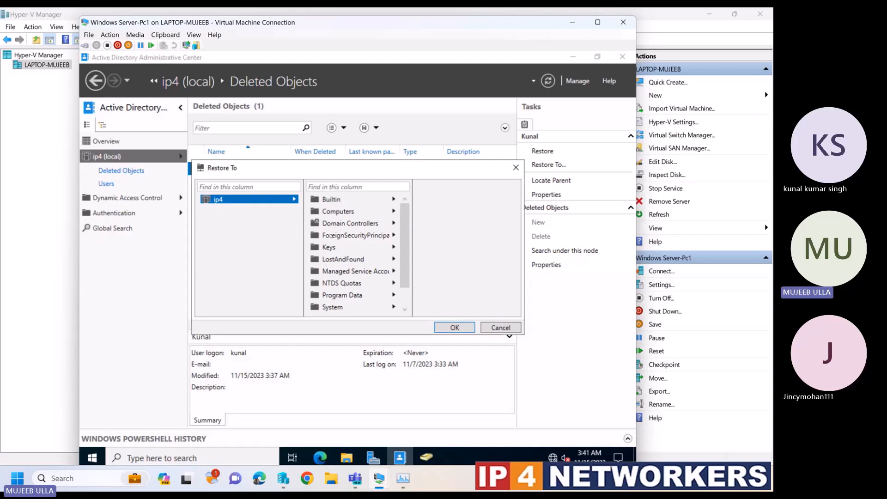
scroll(334, 270, down, 1)
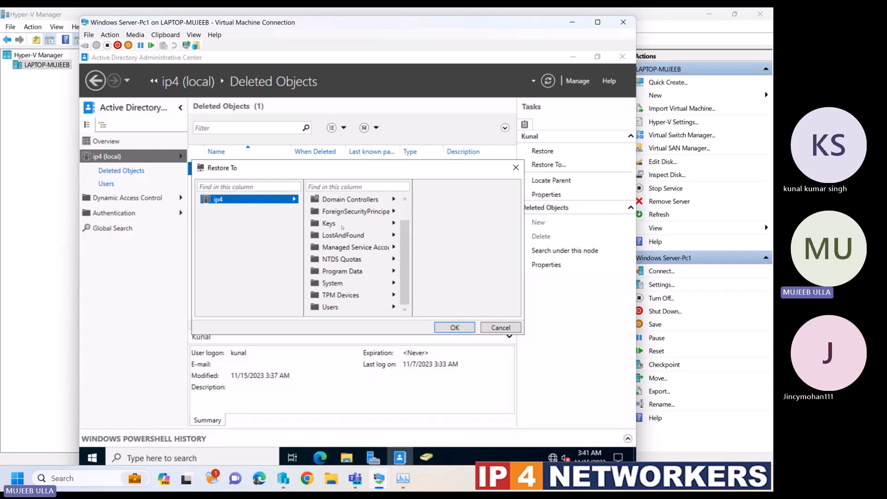
click(348, 200)
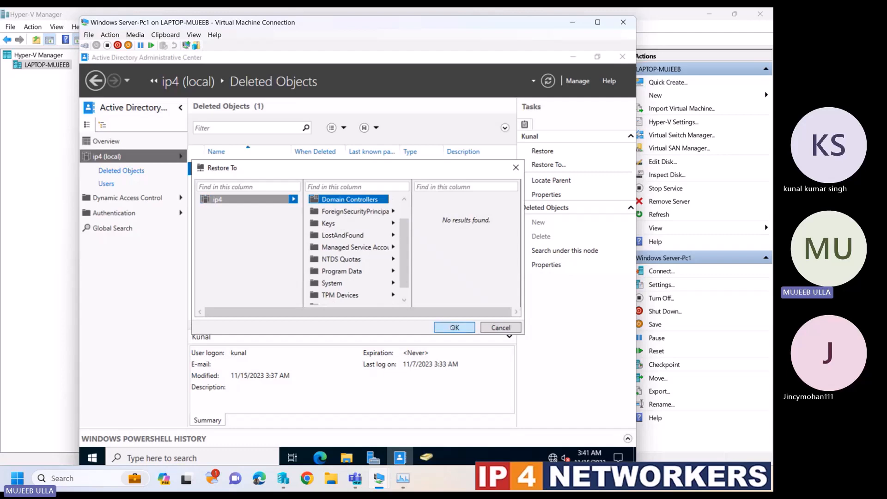
click(452, 327)
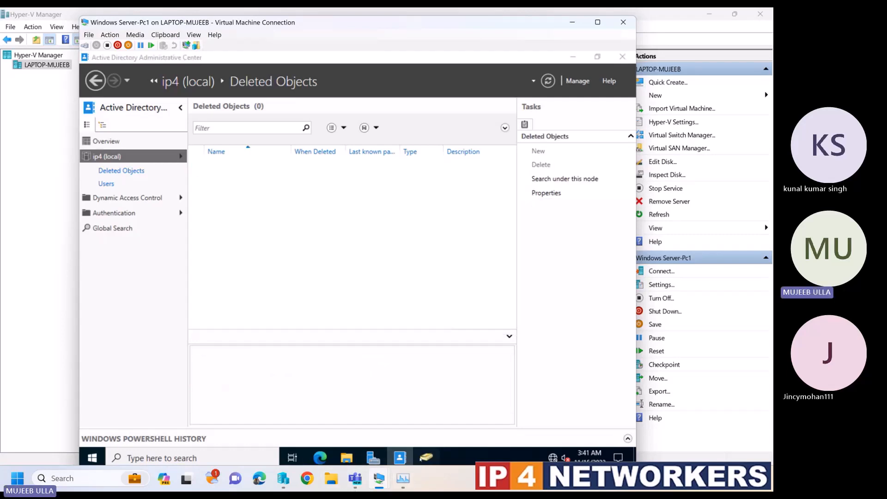
- Switch to Active Directory Users and Computers, move the restored user account from Domain Controllers to the Users container, and select it there
click(422, 458)
click(125, 153)
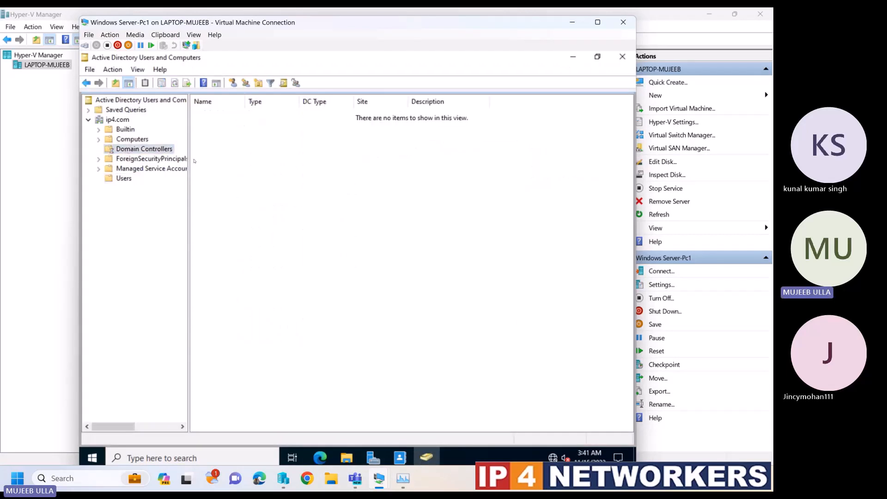
click(200, 115)
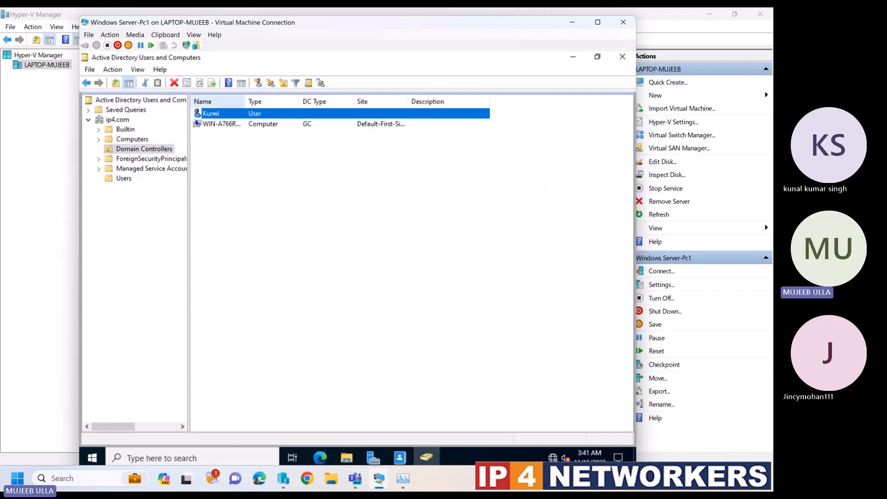
drag(212, 114, 121, 181)
click(320, 284)
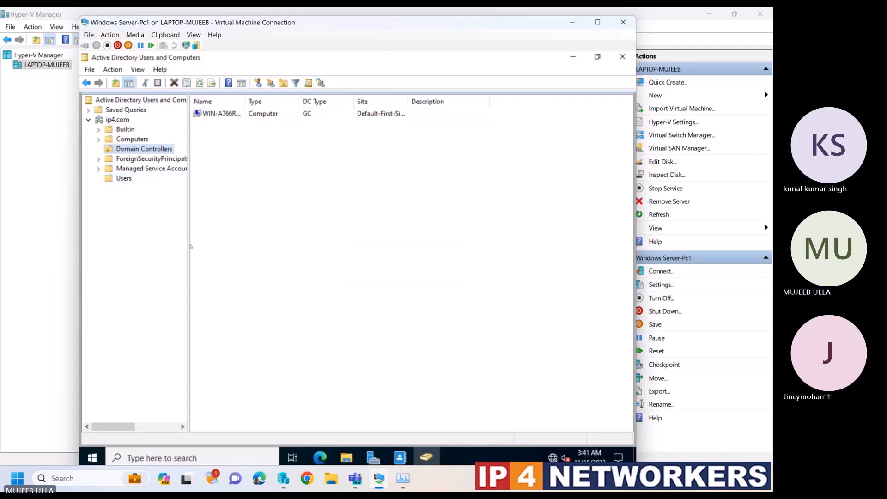
click(124, 178)
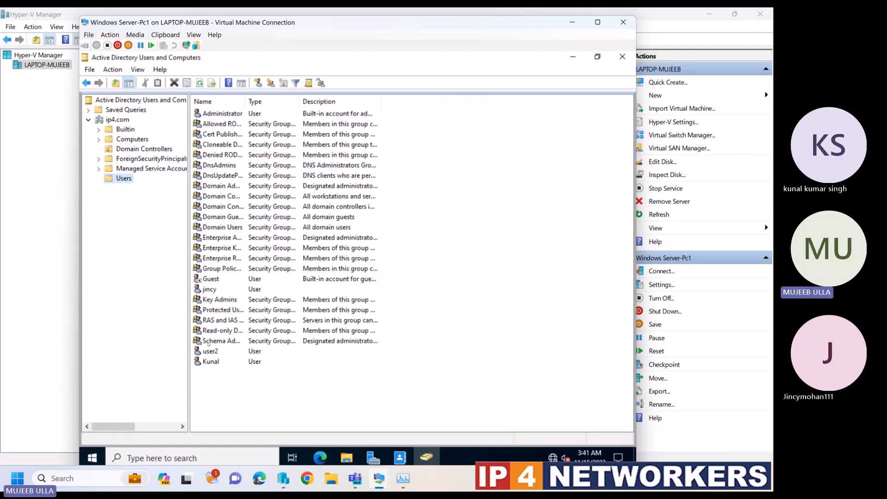
click(226, 361)
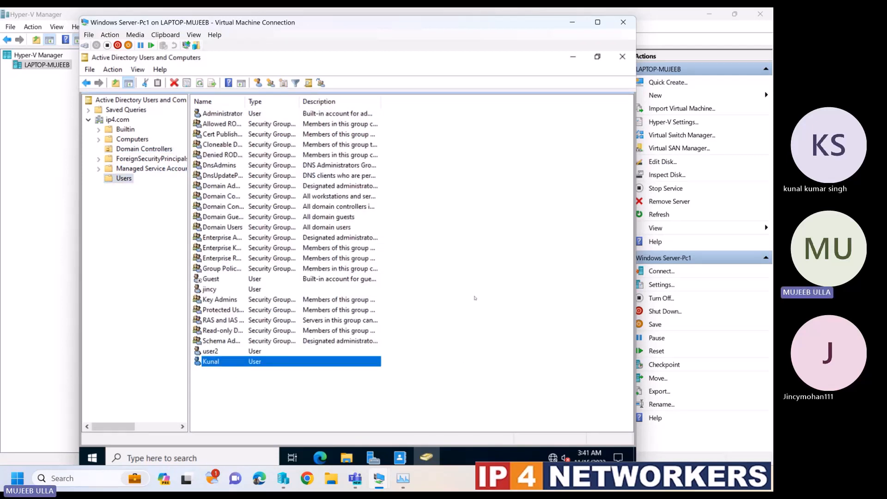